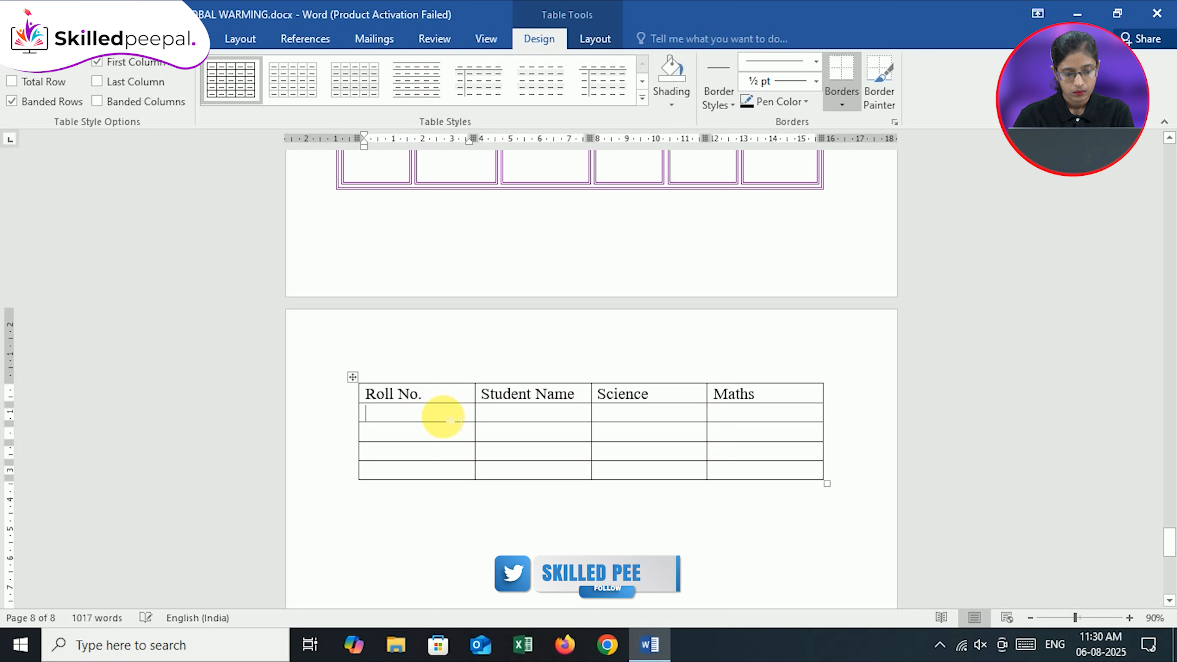
# Fill the four empty cells of the Roll No. column with 1, 2, 3 and 4
pyautogui.write('1')
pyautogui.press('Down')
pyautogui.write('2')
pyautogui.press('Down')
pyautogui.write('3')
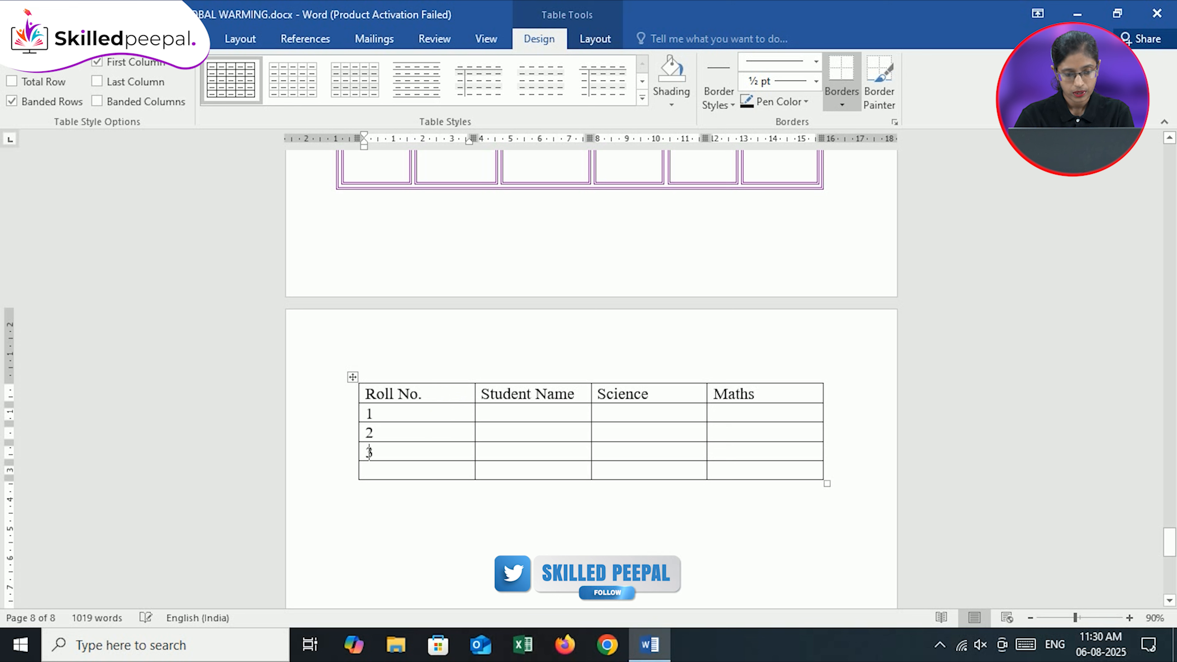
pyautogui.press('Down')
pyautogui.write('4')
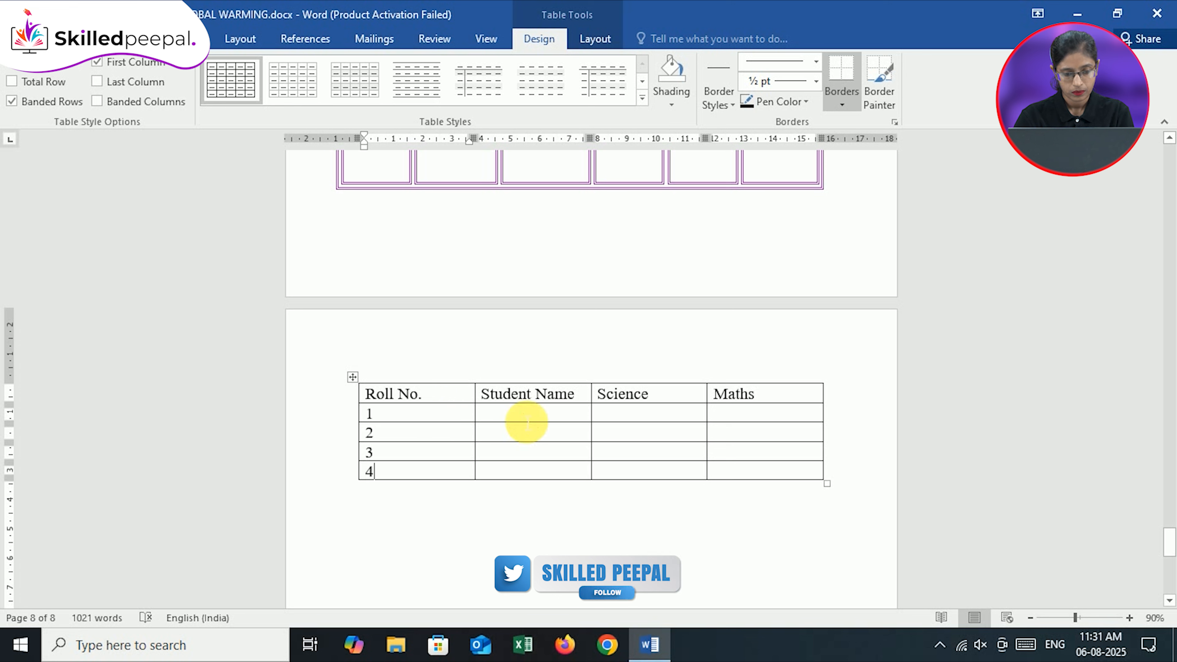
# Enter the four students' full names with Science marks 78, 67, 86, 54 and Maths marks 57, 87, 96, 76
pyautogui.click(517, 414)
pyautogui.write('Anita Kumari')
pyautogui.press('Down')
pyautogui.write('Sudha Sharma')
pyautogui.press('Down')
pyautogui.write('Kajal Kumari')
pyautogui.press('Down')
pyautogui.write('Rajesh Sharma')
pyautogui.click(642, 418)
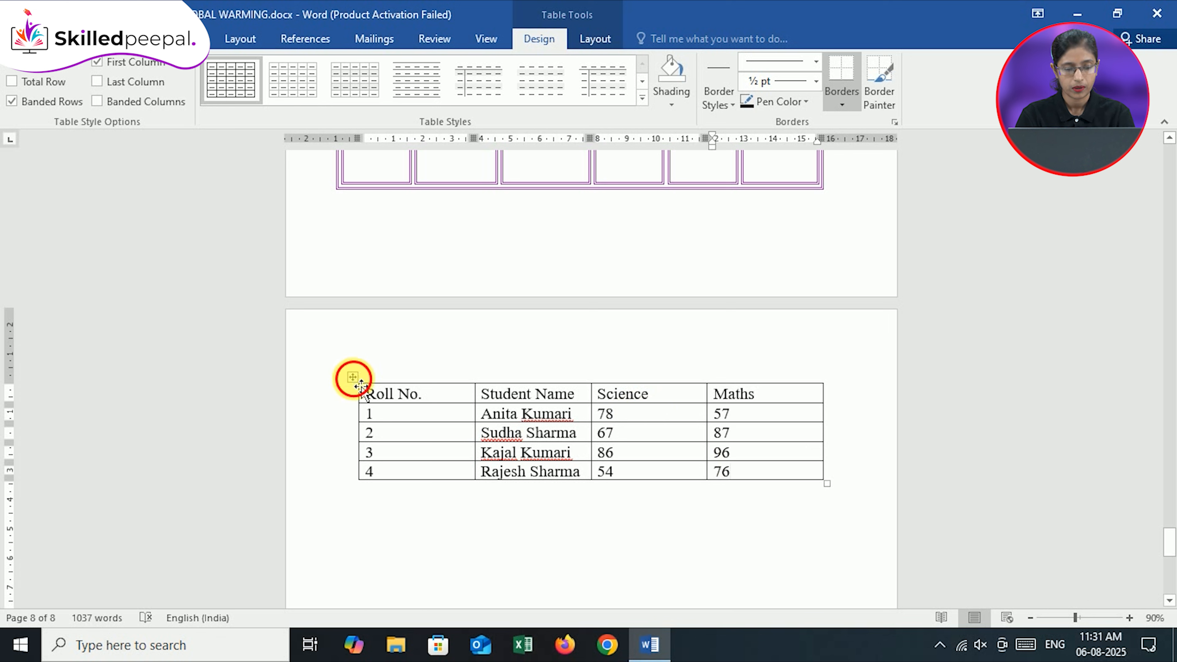
# Centre the text of the whole marks table horizontally and vertically in its cells
pyautogui.click(352, 377)
pyautogui.click(595, 39)
pyautogui.click(857, 78)
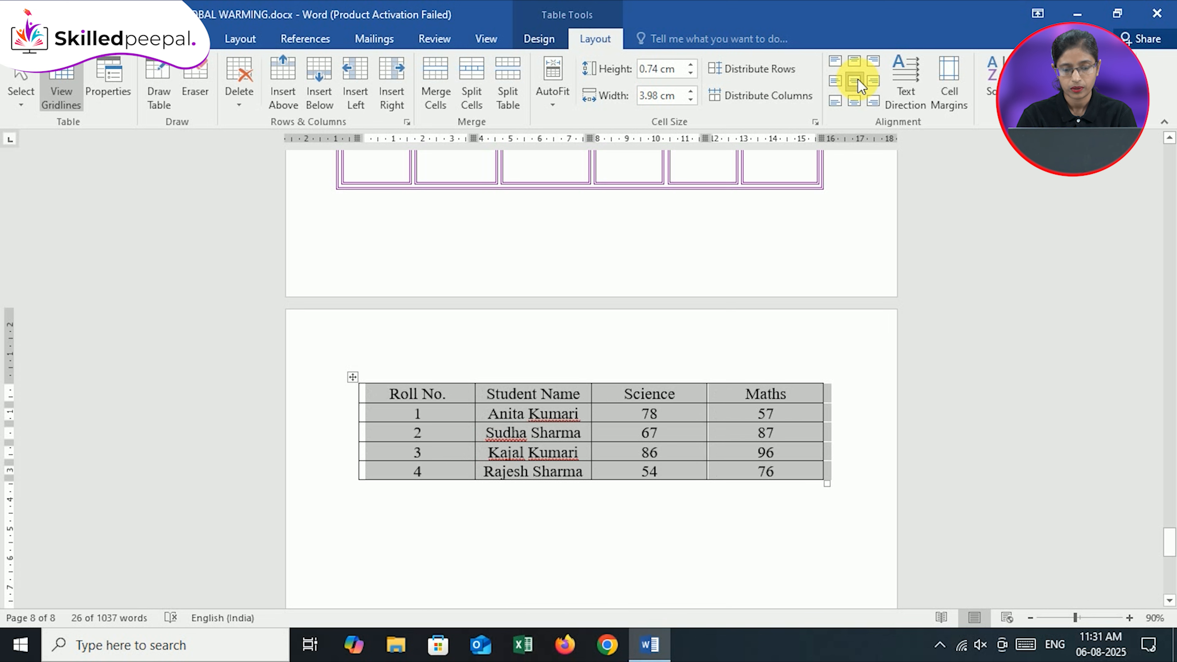
pyautogui.click(414, 386)
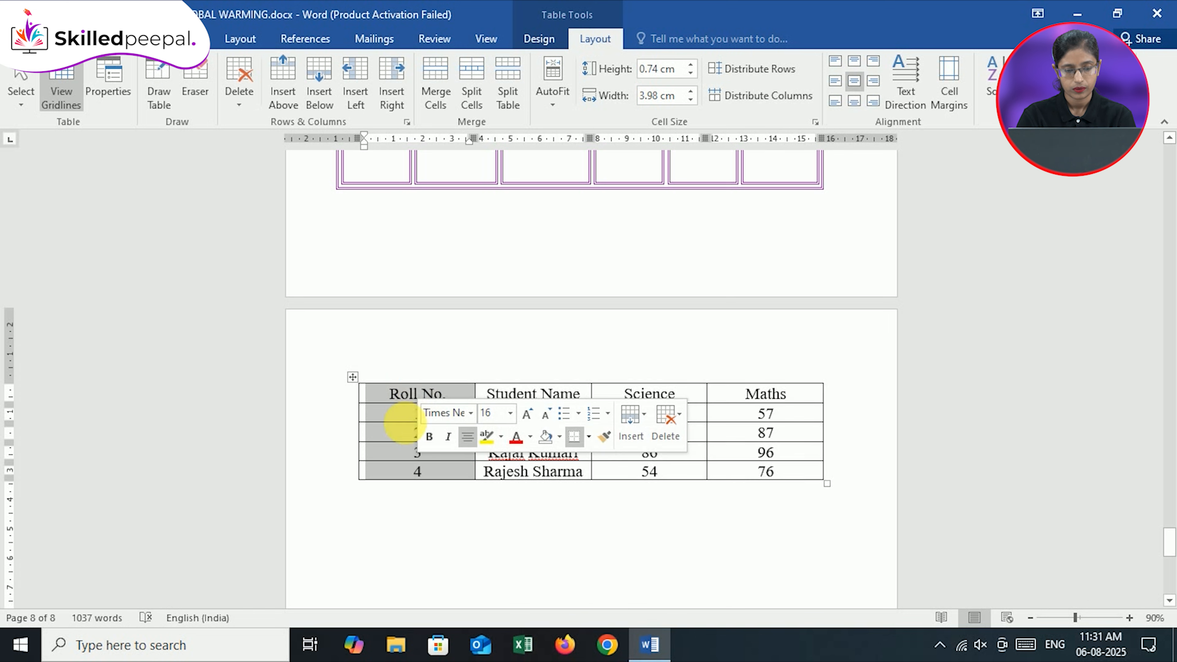
pyautogui.click(414, 414)
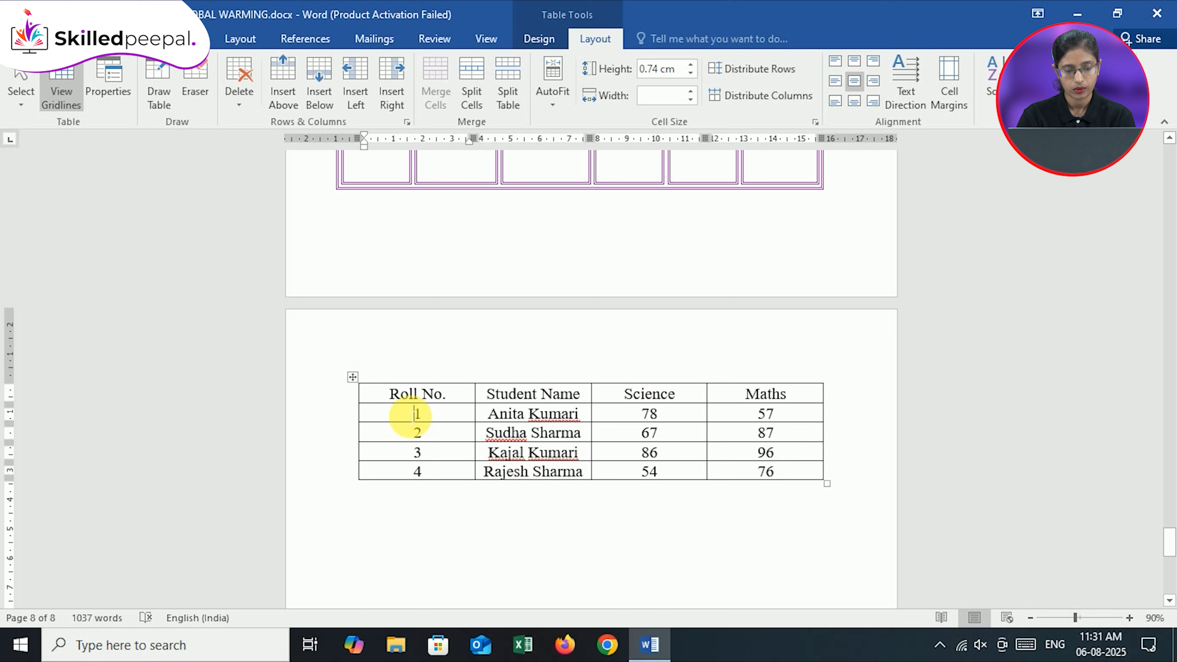
pyautogui.moveTo(414, 429); pyautogui.dragTo(436, 473)
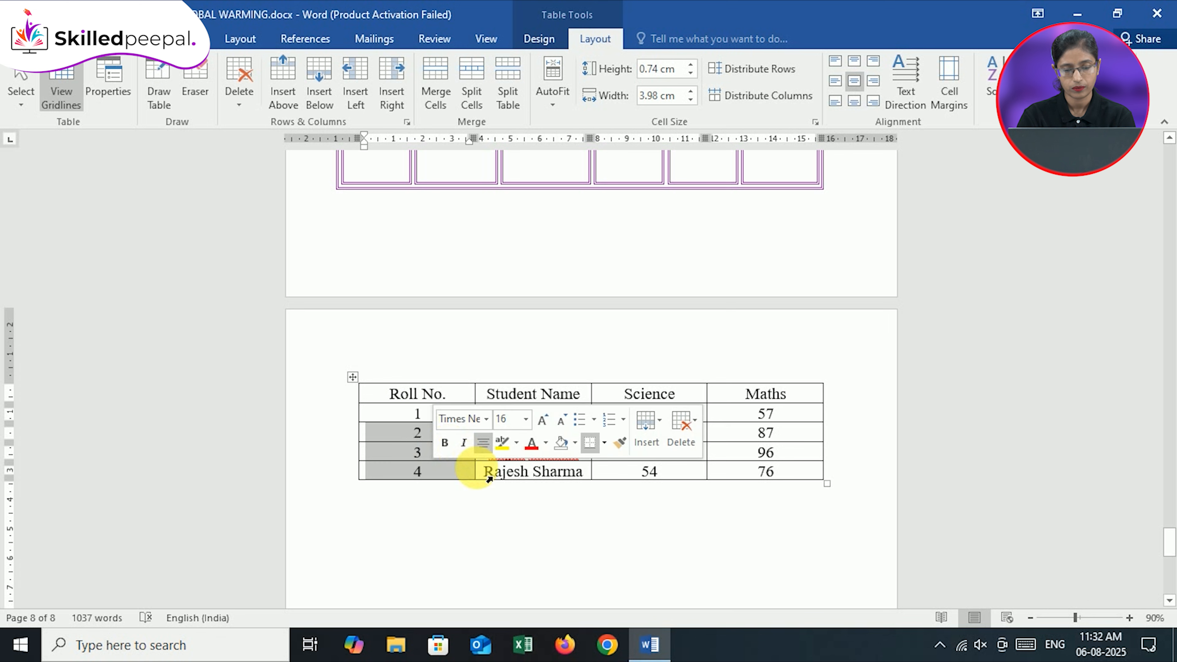
pyautogui.click(389, 376)
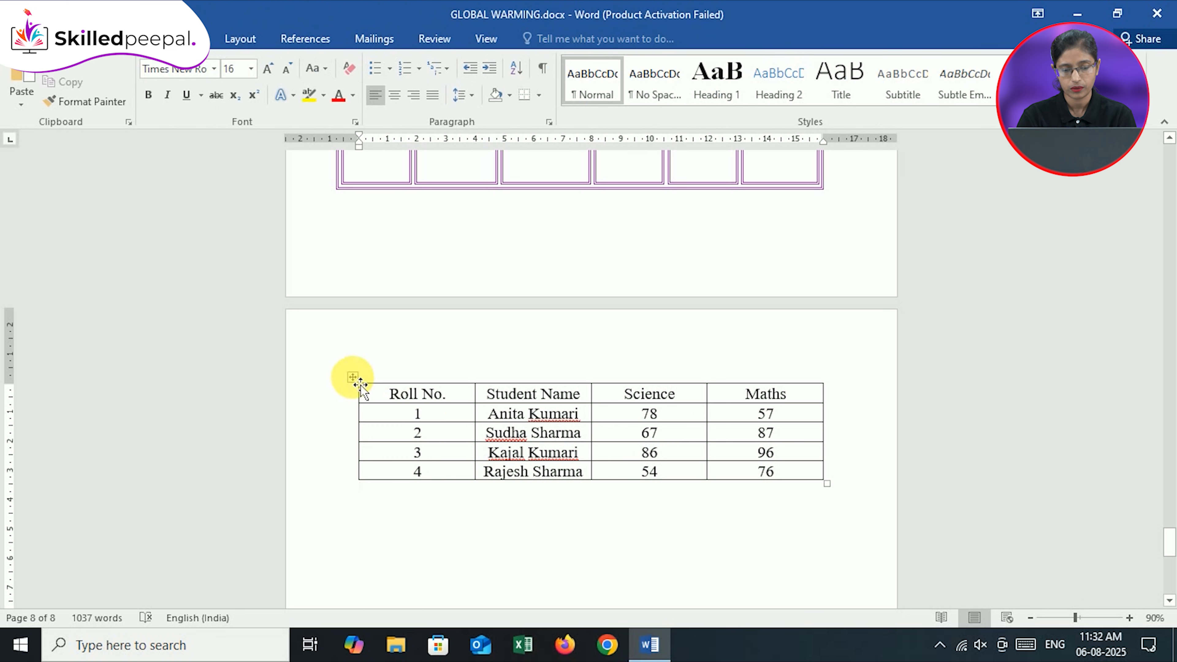
pyautogui.click(352, 377)
# Insert a column to the right of Maths and give it the heading Total Marks
pyautogui.rightClick(827, 399)
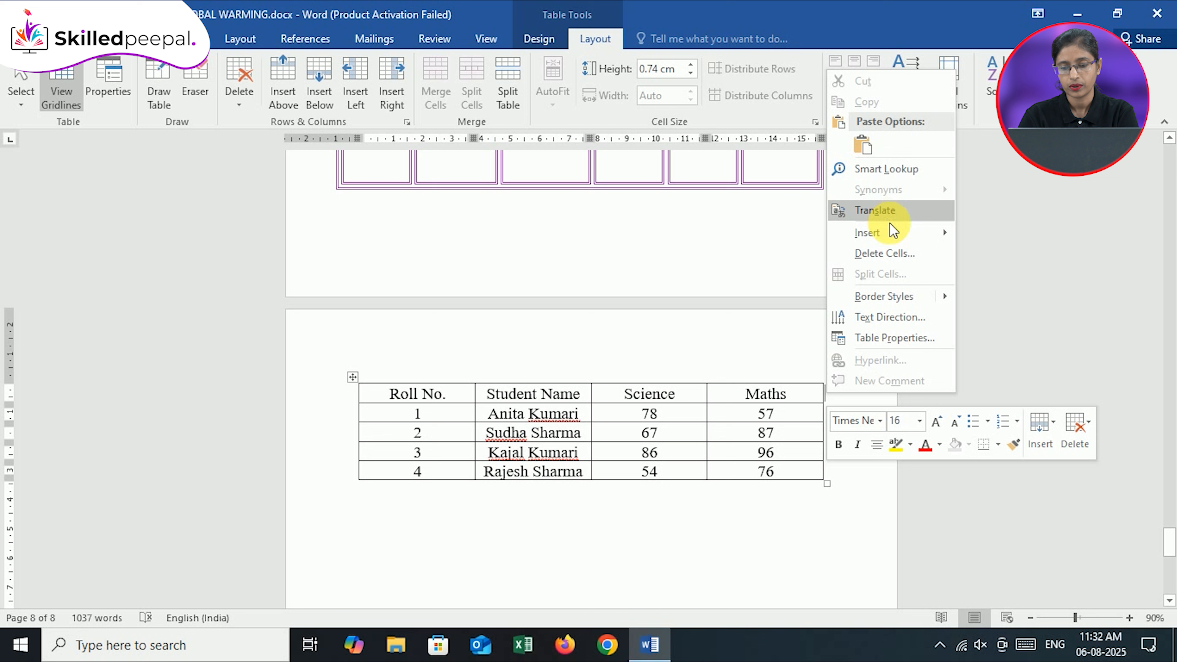
pyautogui.moveTo(892, 236)
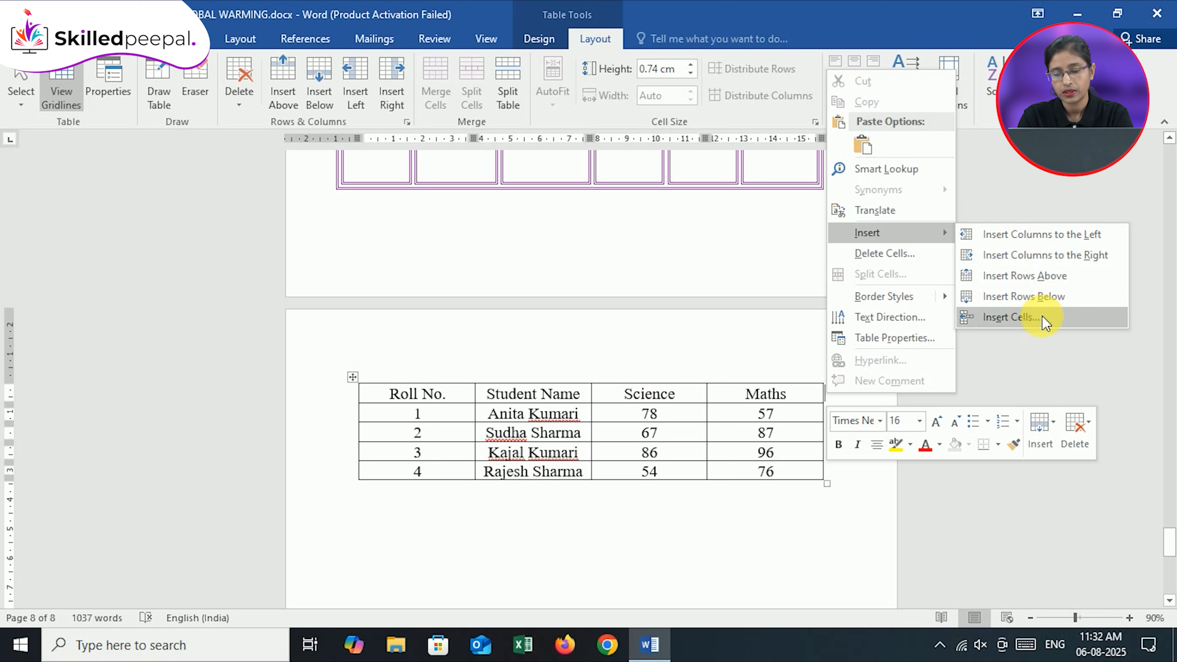
pyautogui.click(1045, 255)
pyautogui.click(769, 413)
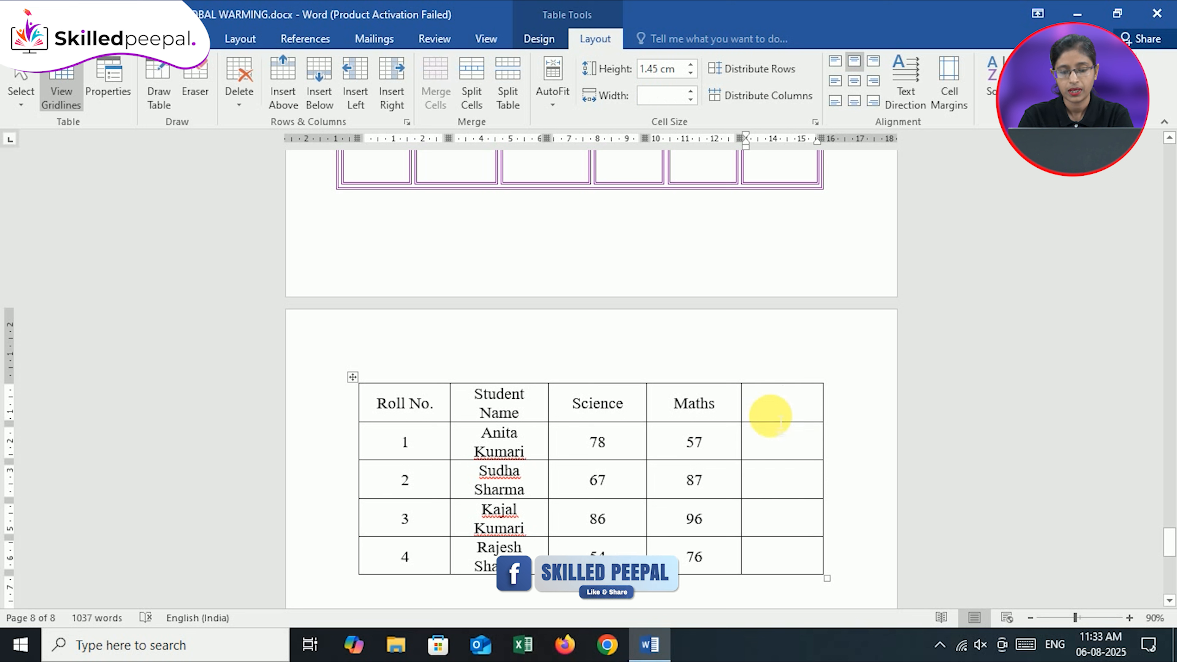
pyautogui.write('Tota')
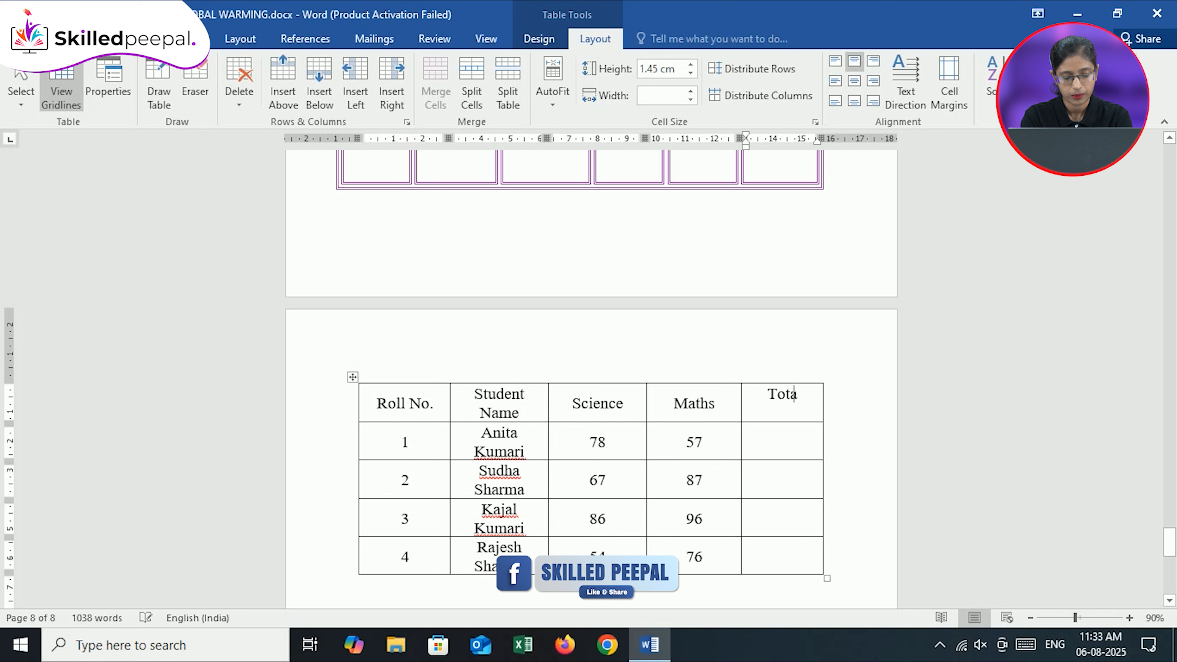
pyautogui.write('l Marks')
# Start a formula in the first student's Total Marks cell and set its number format to #,##0.00
pyautogui.click(754, 450)
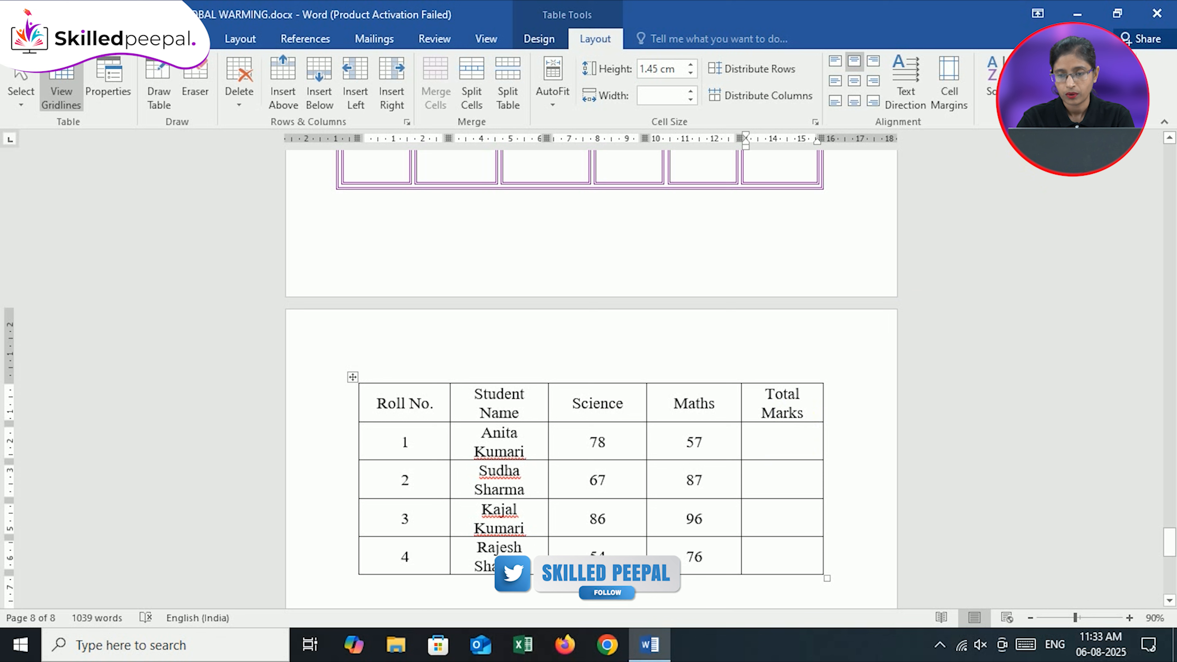
pyautogui.click(1043, 100)
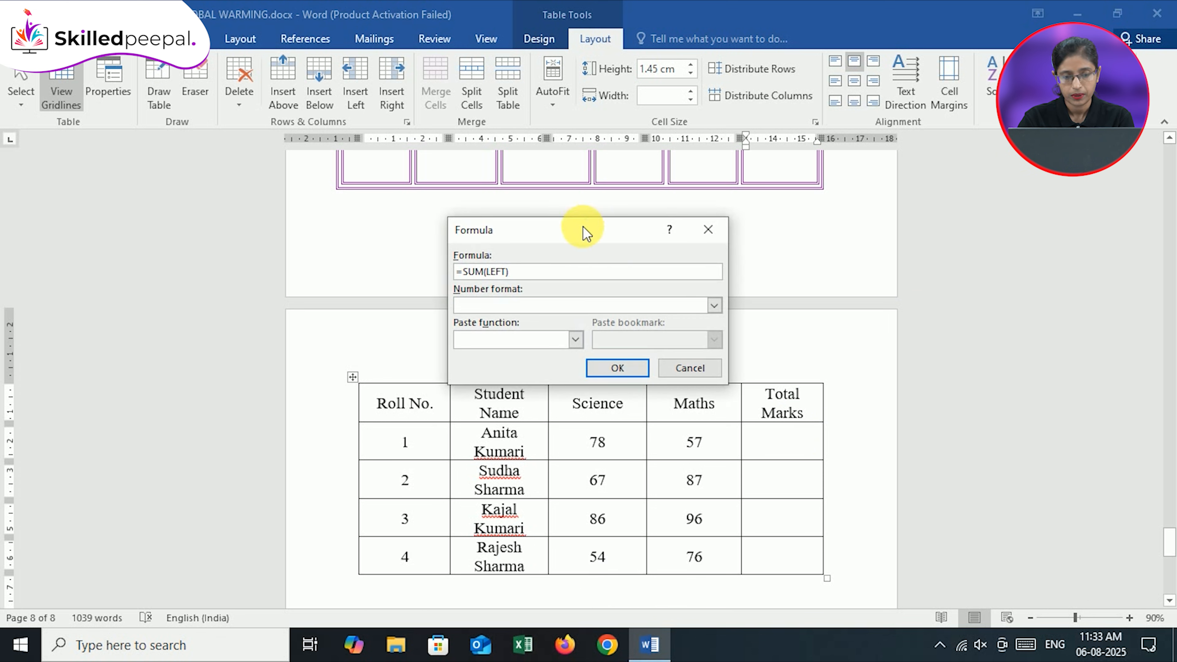
pyautogui.moveTo(582, 236); pyautogui.dragTo(580, 231)
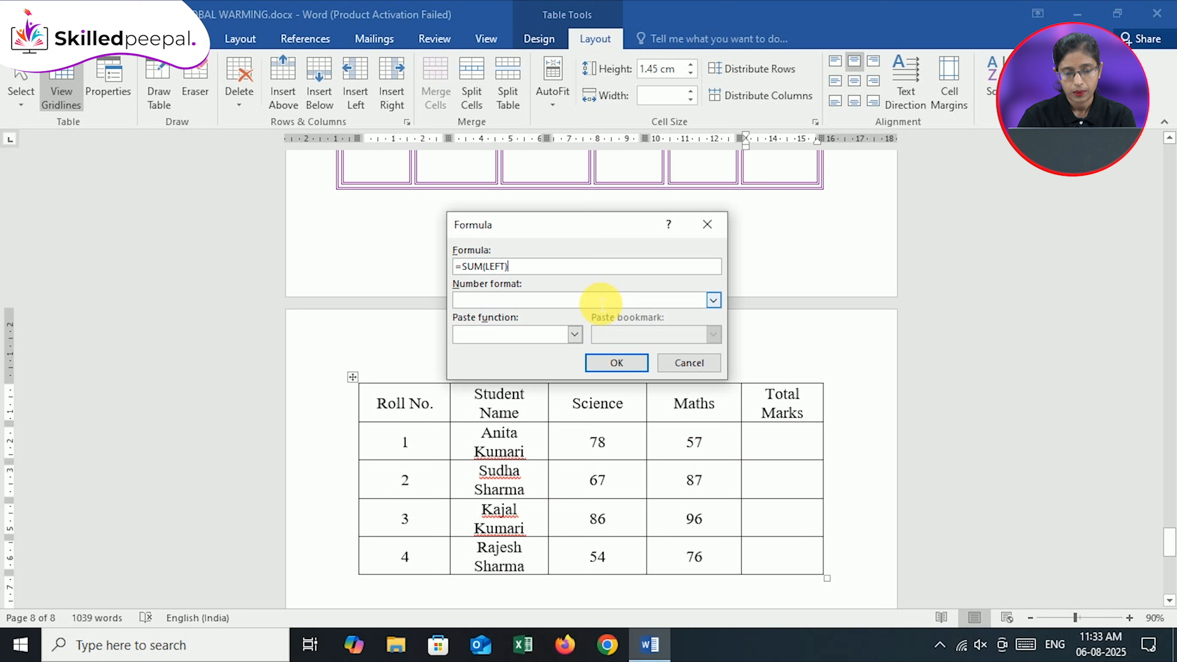
pyautogui.click(712, 301)
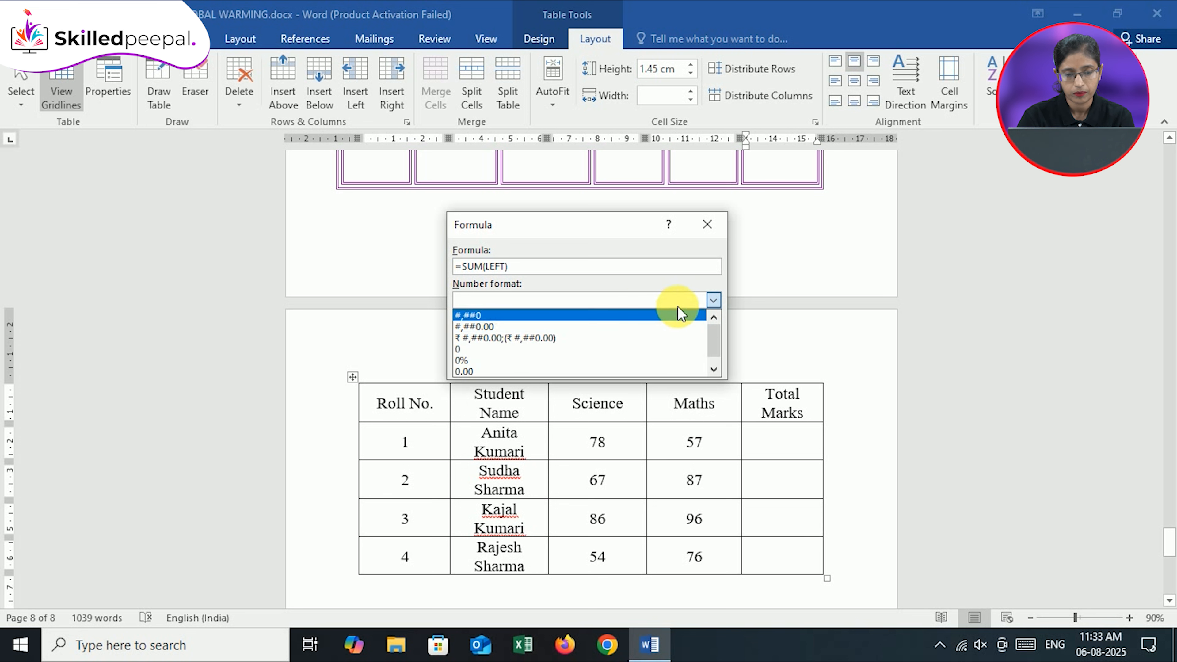
pyautogui.click(579, 327)
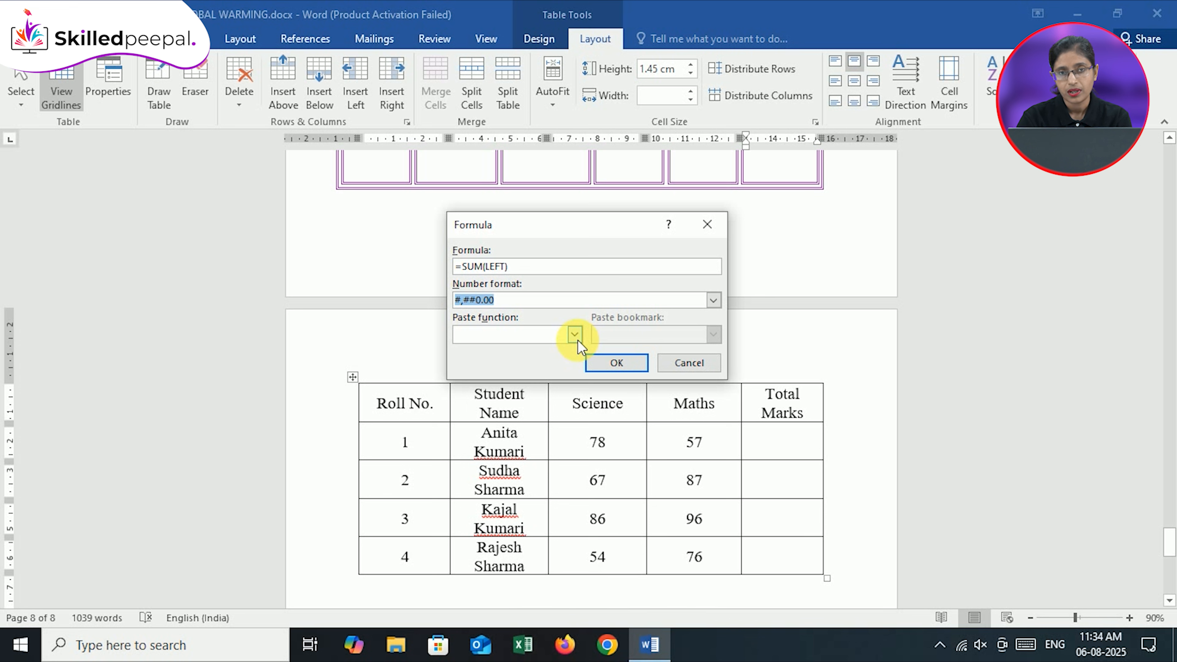
# Rebuild the formula as =SUM(LEFT) with the function list and insert it into the first student's Total Marks cell
pyautogui.click(576, 336)
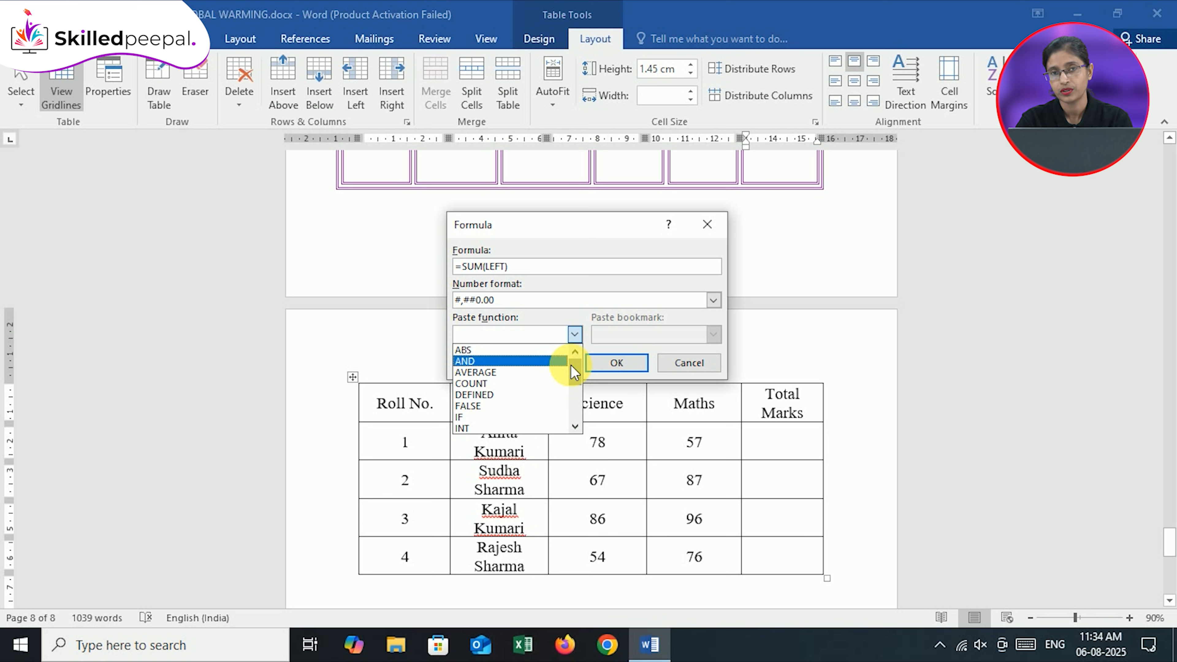
pyautogui.moveTo(575, 373); pyautogui.dragTo(575, 408)
pyautogui.click(468, 417)
pyautogui.press('Left')
pyautogui.press('Left')
pyautogui.press('Left')
pyautogui.press('Left')
pyautogui.press('BackSpace')
pyautogui.press('BackSpace')
pyautogui.press('BackSpace')
pyautogui.press('BackSpace')
pyautogui.press('BackSpace')
pyautogui.press('BackSpace')
pyautogui.press('BackSpace')
pyautogui.press('BackSpace')
pyautogui.press('BackSpace')
pyautogui.press('BackSpace')
pyautogui.write('=')
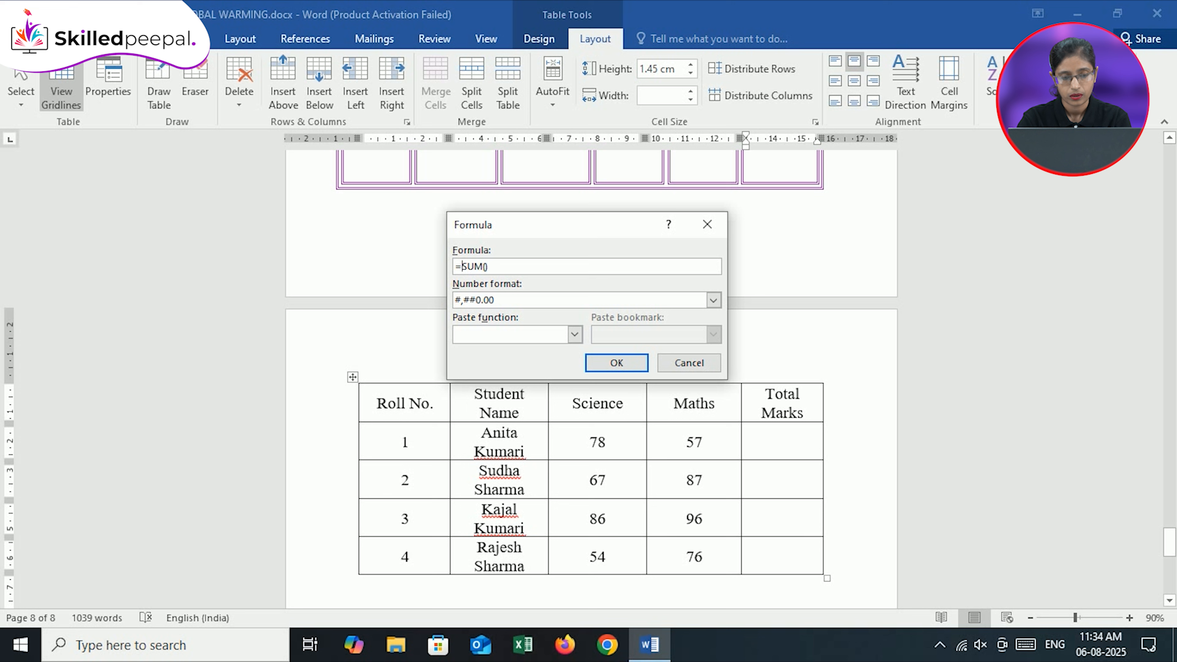
pyautogui.press('Right')
pyautogui.press('Right')
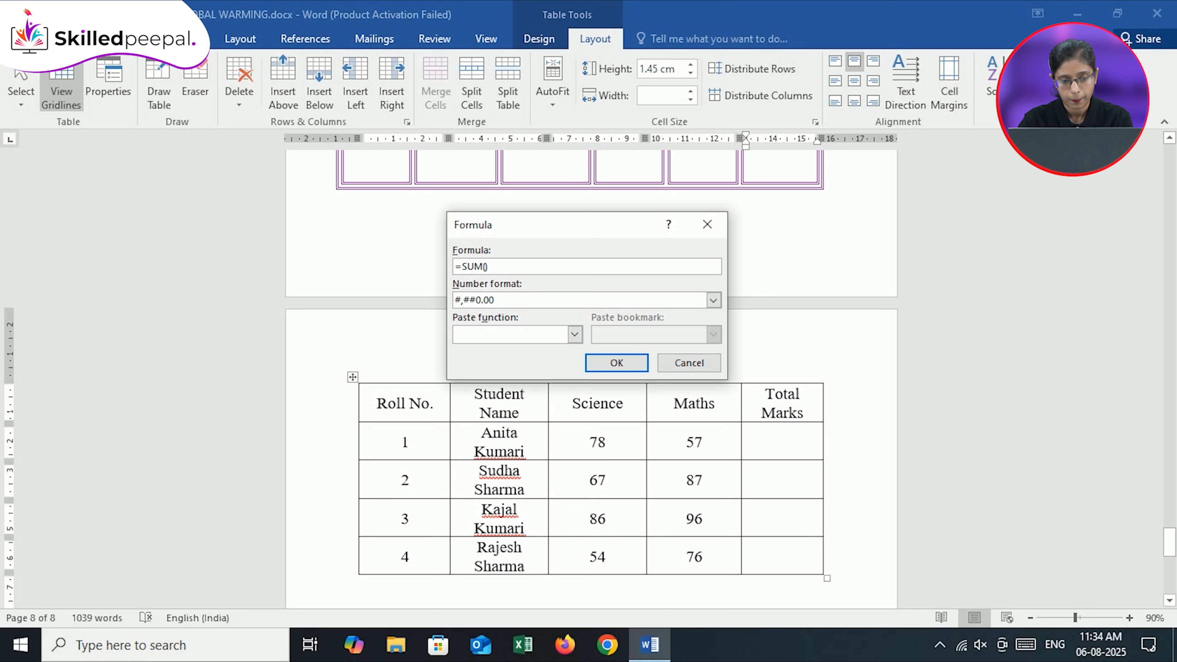
pyautogui.write('LEFT')
pyautogui.click(616, 363)
# Try copying the first student's total into the second student's Total Marks cell
pyautogui.moveTo(761, 434); pyautogui.dragTo(808, 433)
pyautogui.hotkey('ctrl', 'c')
pyautogui.click(756, 491)
pyautogui.hotkey('ctrl', 'v')
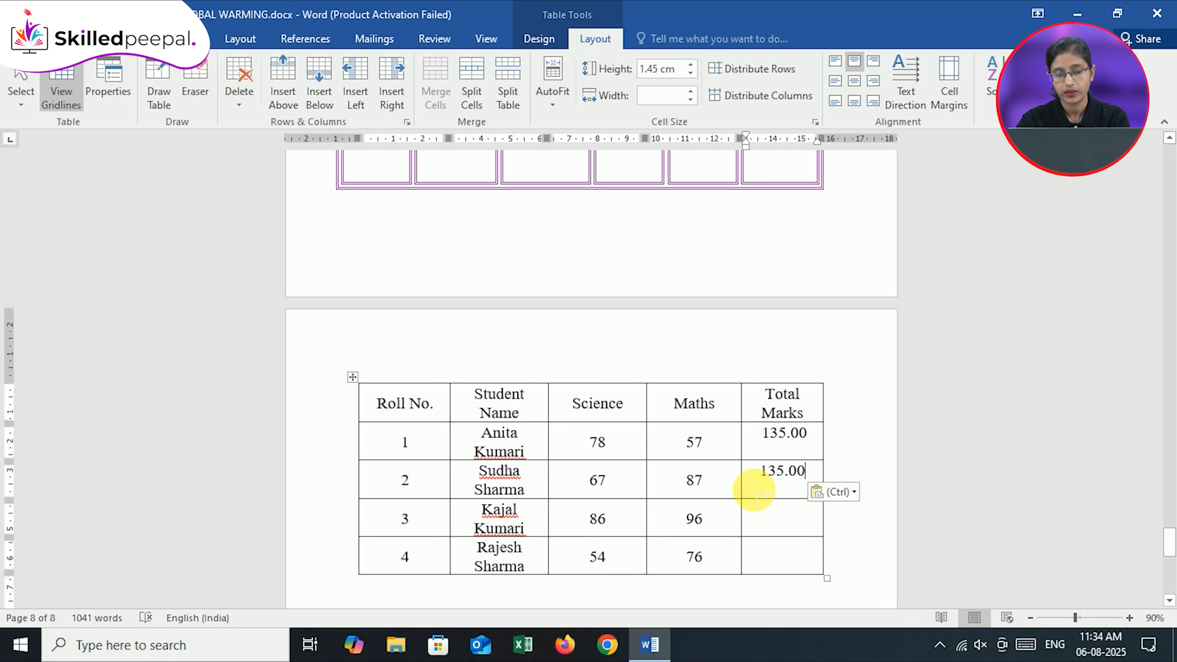
# Delete the pasted total from the second student's Total Marks cell
pyautogui.press('BackSpace')
pyautogui.press('BackSpace')
pyautogui.press('BackSpace')
pyautogui.press('BackSpace')
pyautogui.press('BackSpace')
pyautogui.press('BackSpace')
pyautogui.click(756, 492)
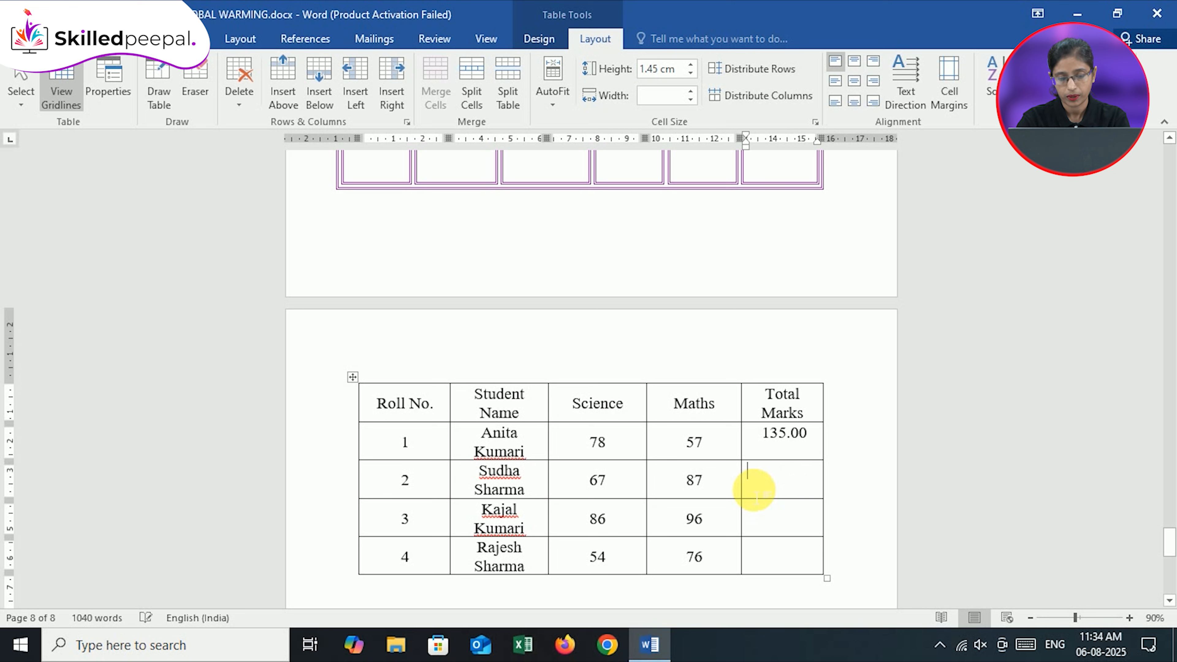